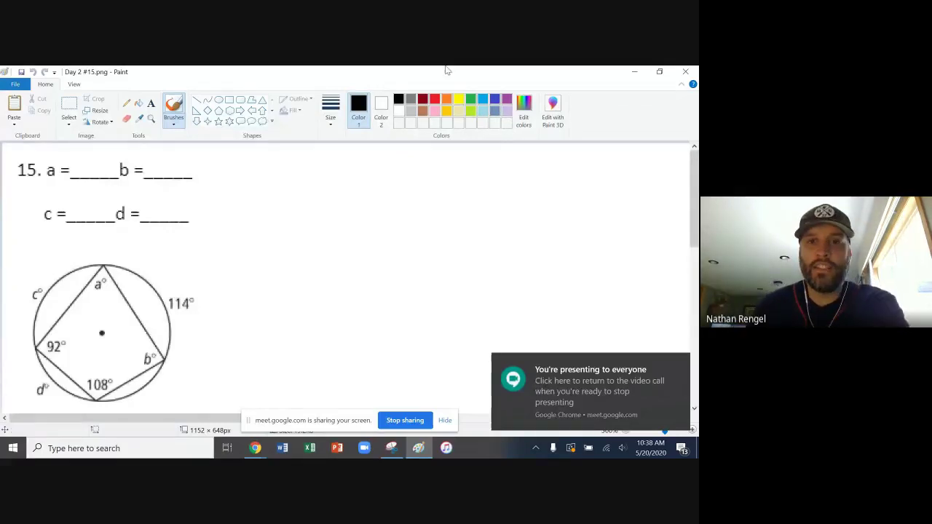
# Step: Make red the Color 1 drawing colour from the Colors palette
pyautogui.click(435, 100)
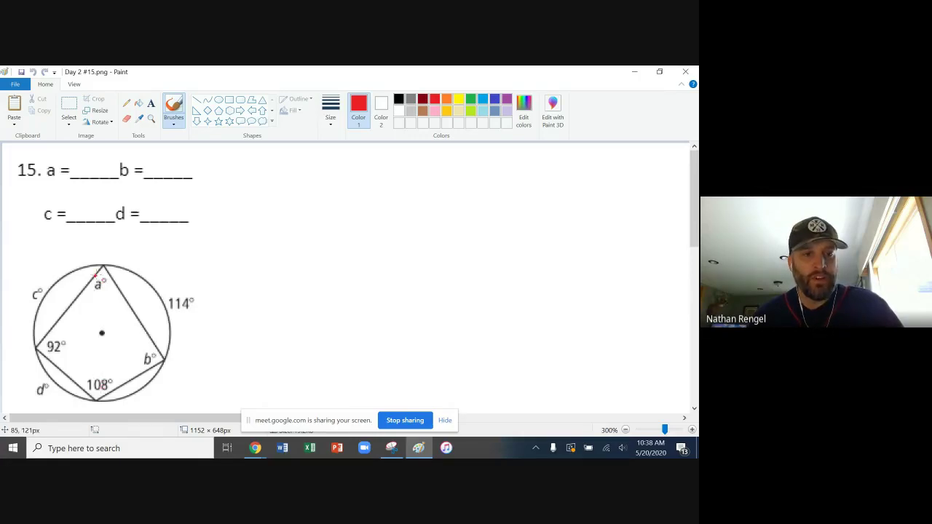
pyautogui.press('ctrl')
pyautogui.press('ctrl')
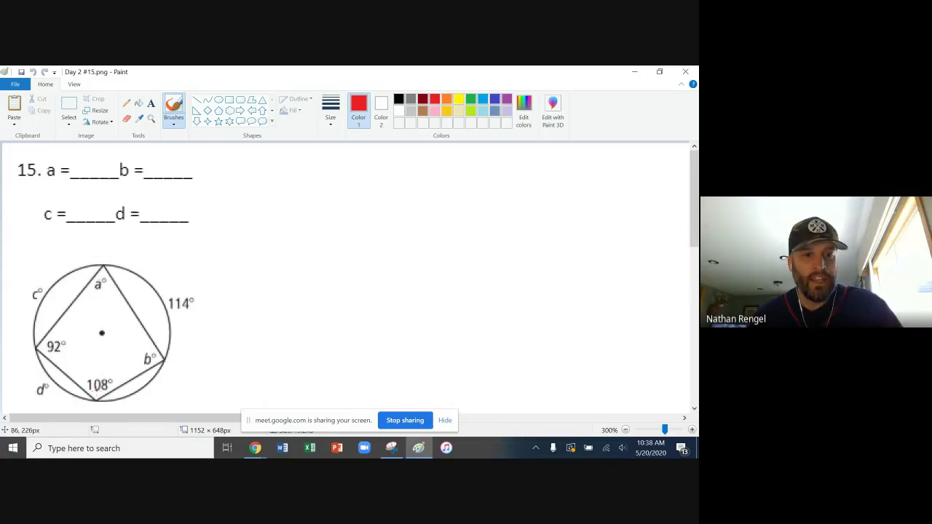
pyautogui.press('ctrl')
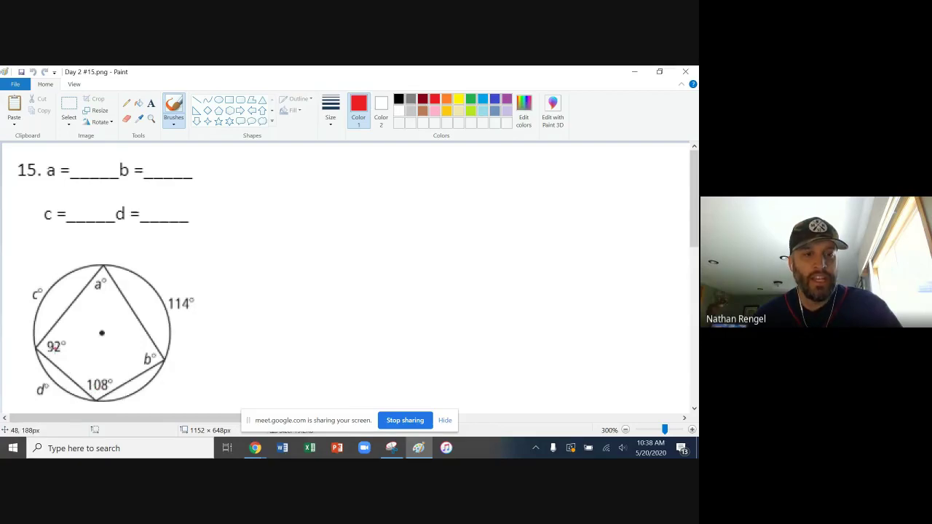
pyautogui.press('ctrl')
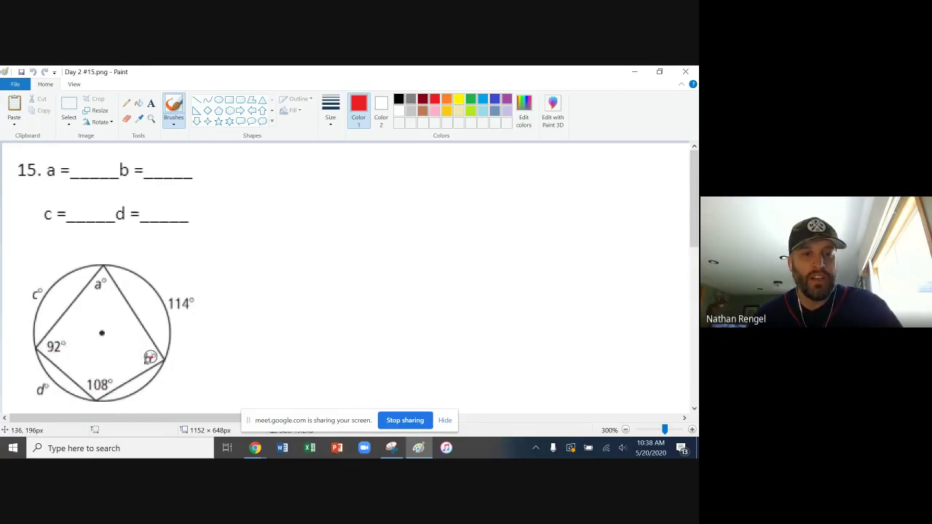
pyautogui.press('ctrl')
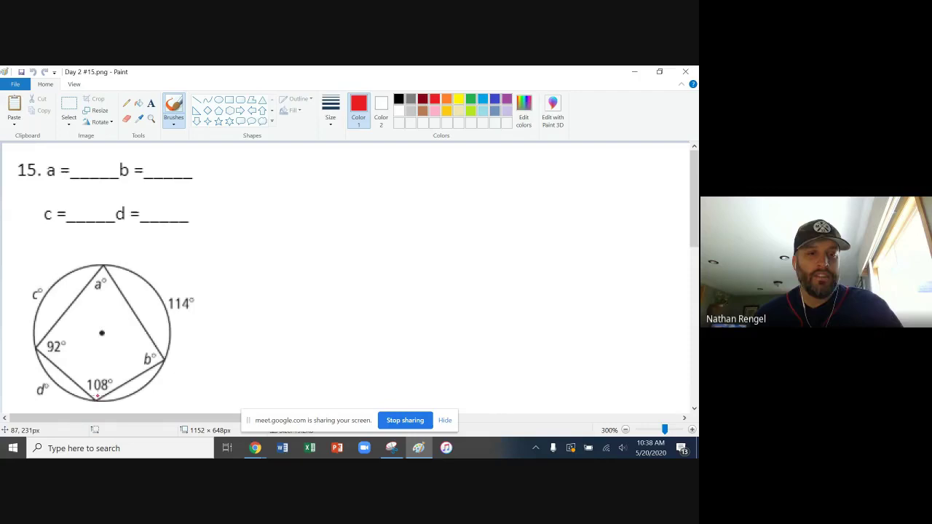
pyautogui.moveTo(97, 399); pyautogui.dragTo(165, 361)
pyautogui.moveTo(97, 399); pyautogui.dragTo(38, 348)
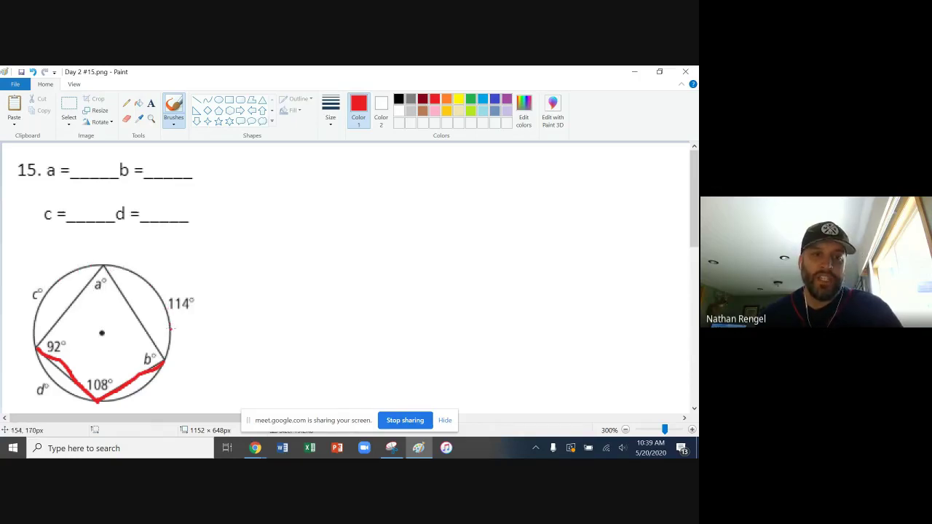
pyautogui.click(33, 72)
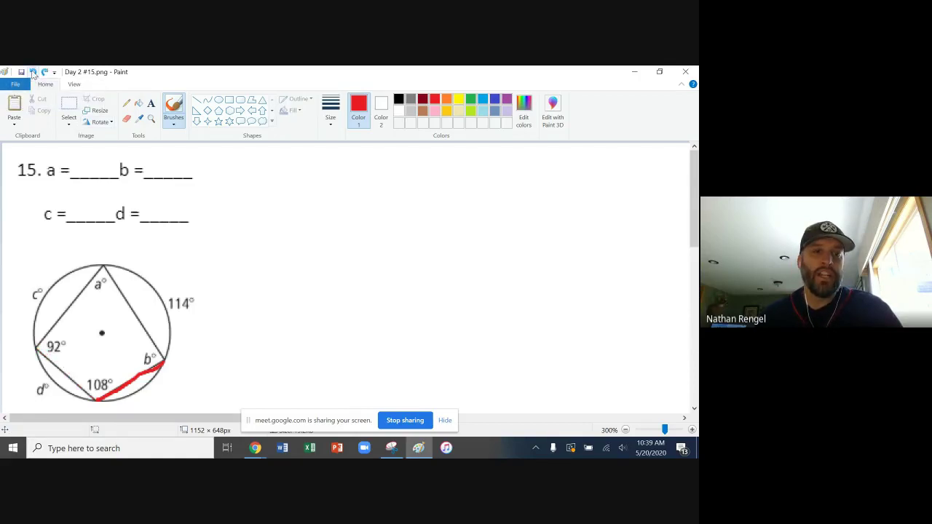
pyautogui.click(32, 72)
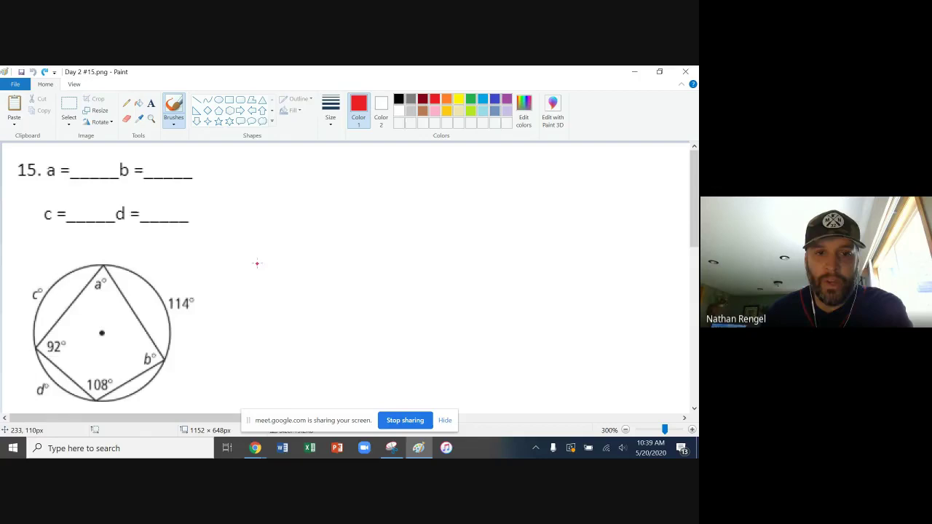
# Step: Brush the red subtraction 180 − 108 = 72 beside the circle and write 72 after a =
pyautogui.moveTo(256, 264)
pyautogui.mouseDown()
pyautogui.moveTo(270, 280)
pyautogui.moveTo(270, 263)
pyautogui.moveTo(286, 266)
pyautogui.mouseUp()
pyautogui.moveTo(237, 304)
pyautogui.mouseDown()
pyautogui.moveTo(269, 306)
pyautogui.moveTo(278, 294)
pyautogui.moveTo(286, 305)
pyautogui.moveTo(282, 298)
pyautogui.mouseUp()
pyautogui.moveTo(239, 318)
pyautogui.mouseDown()
pyautogui.moveTo(300, 313)
pyautogui.moveTo(280, 337)
pyautogui.moveTo(301, 334)
pyautogui.mouseUp()
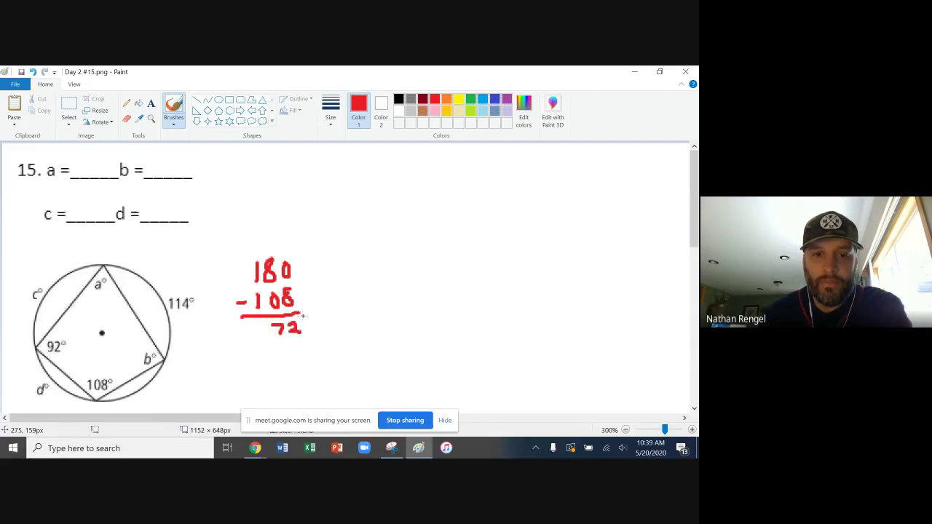
pyautogui.moveTo(77, 158)
pyautogui.mouseDown()
pyautogui.moveTo(90, 158)
pyautogui.moveTo(84, 172)
pyautogui.moveTo(102, 173)
pyautogui.mouseUp()
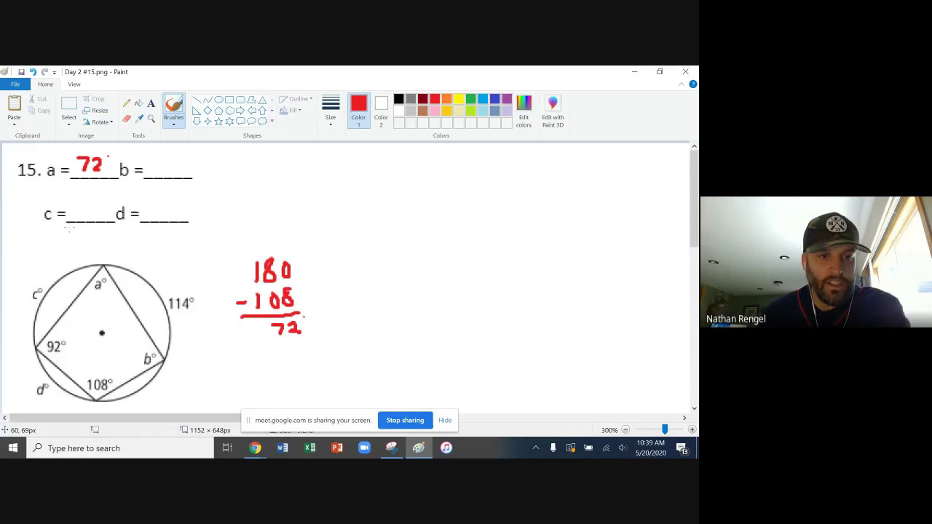
# Step: In blue, write 180 − 92 = 88 right of the red work and 88 after b =
pyautogui.click(482, 99)
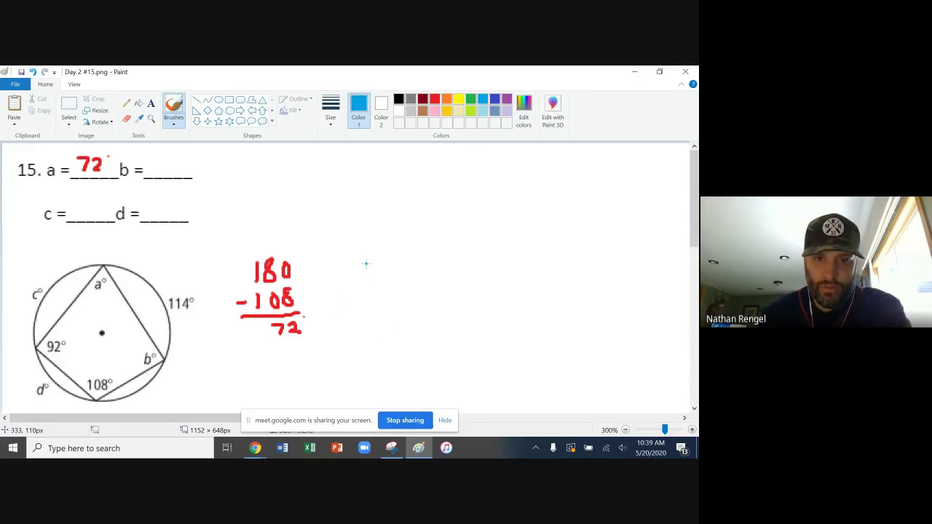
pyautogui.moveTo(365, 259)
pyautogui.mouseDown()
pyautogui.moveTo(365, 276)
pyautogui.moveTo(370, 262)
pyautogui.moveTo(372, 275)
pyautogui.moveTo(386, 274)
pyautogui.moveTo(368, 293)
pyautogui.moveTo(397, 295)
pyautogui.moveTo(379, 326)
pyautogui.moveTo(386, 314)
pyautogui.moveTo(394, 332)
pyautogui.moveTo(398, 324)
pyautogui.mouseUp()
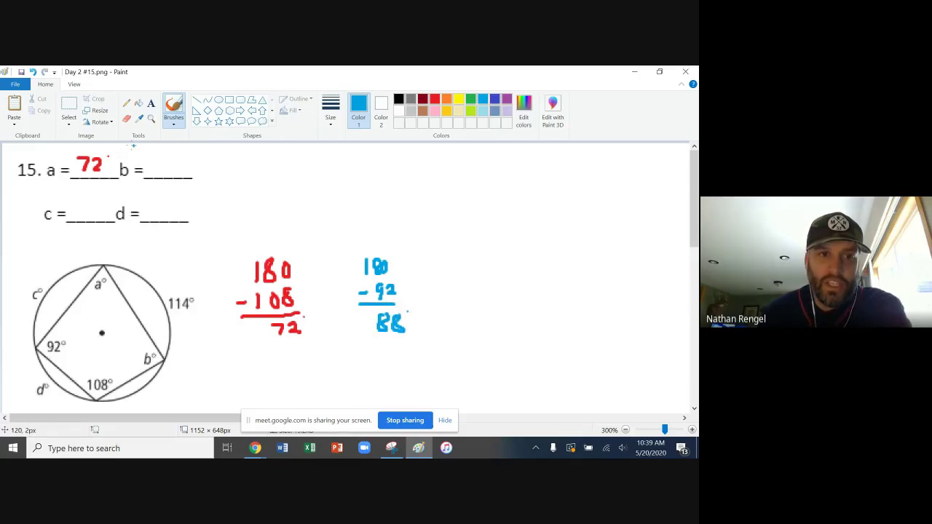
pyautogui.moveTo(177, 162)
pyautogui.mouseDown()
pyautogui.moveTo(166, 172)
pyautogui.moveTo(175, 162)
pyautogui.moveTo(181, 176)
pyautogui.moveTo(184, 162)
pyautogui.mouseUp()
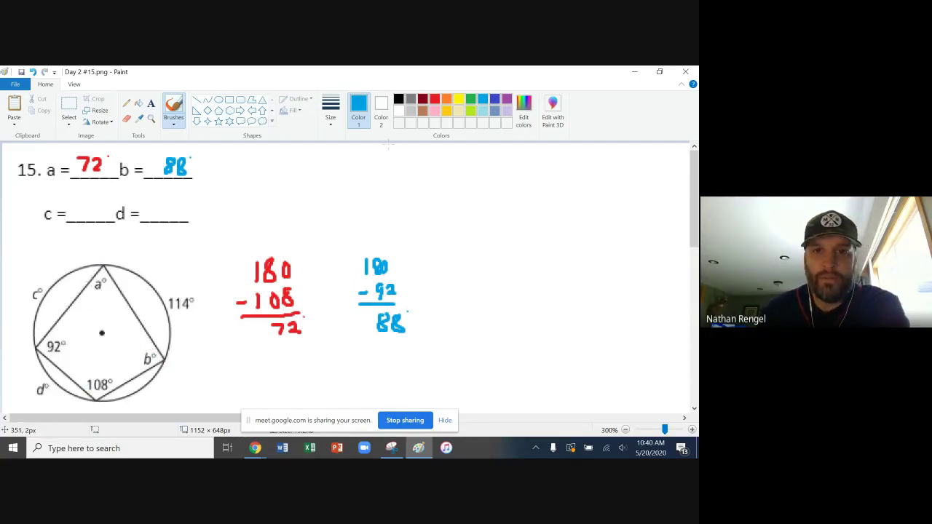
# Step: Trace the circle's large arc in indigo, undoing one stray stroke, and label it 216
pyautogui.click(494, 98)
pyautogui.moveTo(91, 401); pyautogui.dragTo(168, 363)
pyautogui.moveTo(95, 400); pyautogui.dragTo(25, 333)
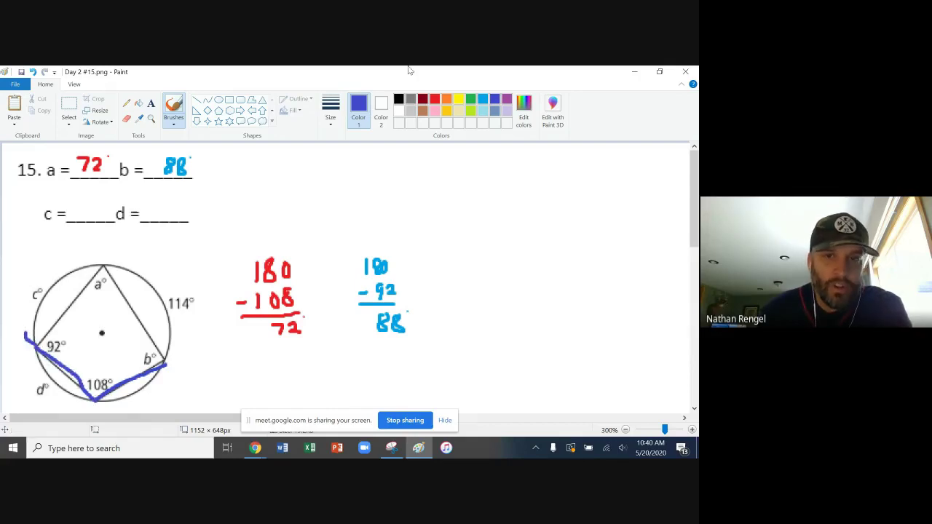
pyautogui.click(32, 71)
pyautogui.moveTo(38, 344)
pyautogui.mouseDown()
pyautogui.moveTo(42, 296)
pyautogui.moveTo(57, 279)
pyautogui.moveTo(98, 264)
pyautogui.moveTo(127, 268)
pyautogui.moveTo(169, 315)
pyautogui.moveTo(166, 363)
pyautogui.moveTo(155, 370)
pyautogui.mouseUp()
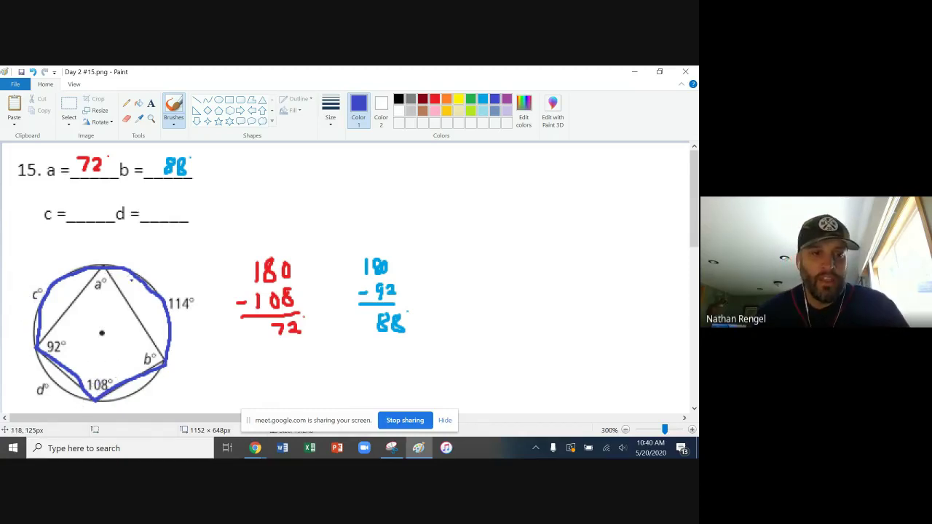
pyautogui.moveTo(91, 242)
pyautogui.mouseDown()
pyautogui.moveTo(101, 246)
pyautogui.moveTo(91, 256)
pyautogui.moveTo(122, 257)
pyautogui.mouseUp()
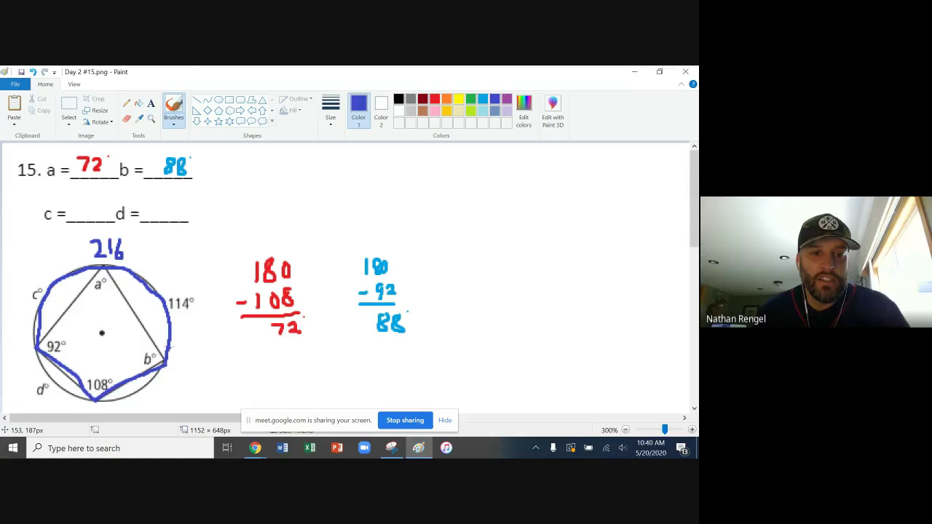
# Step: Mark the arcs near a° and c°, then work out 216 − 114 = 102 at right
pyautogui.moveTo(129, 281); pyautogui.dragTo(156, 331)
pyautogui.moveTo(70, 283); pyautogui.dragTo(50, 320)
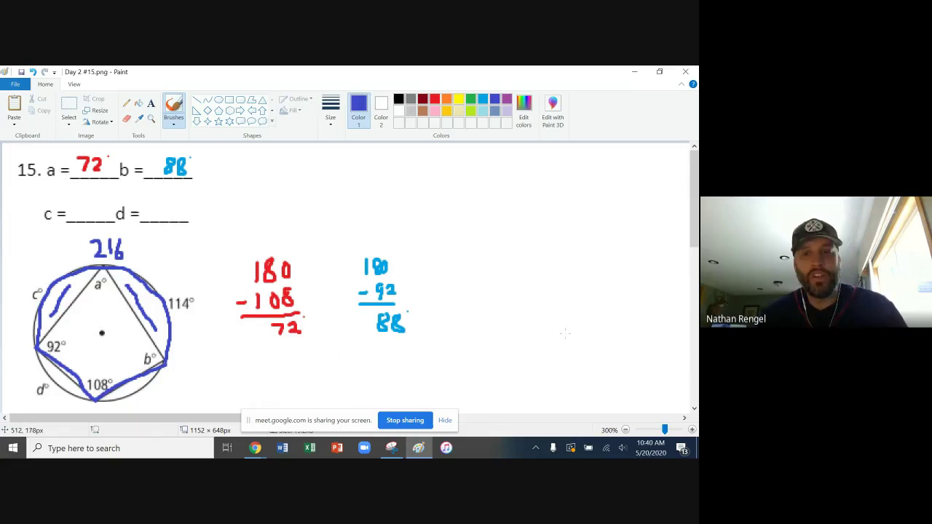
pyautogui.moveTo(458, 252)
pyautogui.mouseDown()
pyautogui.moveTo(466, 252)
pyautogui.moveTo(459, 263)
pyautogui.moveTo(487, 257)
pyautogui.mouseUp()
pyautogui.moveTo(441, 285)
pyautogui.mouseDown()
pyautogui.moveTo(496, 278)
pyautogui.moveTo(486, 288)
pyautogui.mouseUp()
pyautogui.moveTo(450, 294); pyautogui.dragTo(508, 293)
pyautogui.moveTo(470, 300)
pyautogui.mouseDown()
pyautogui.moveTo(472, 314)
pyautogui.moveTo(487, 313)
pyautogui.moveTo(483, 300)
pyautogui.moveTo(504, 312)
pyautogui.mouseUp()
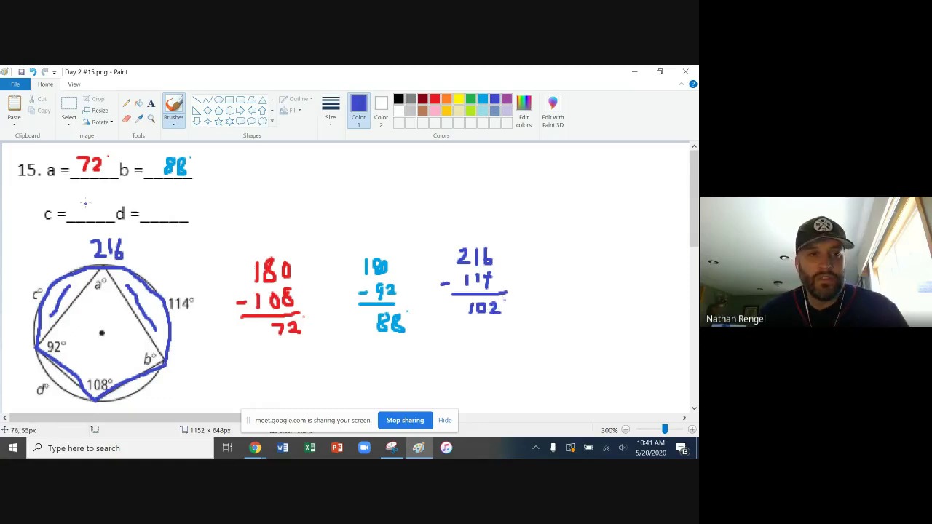
# Step: Fill the c blank with 102 and write 88 in light blue beside angle b
pyautogui.moveTo(75, 205)
pyautogui.mouseDown()
pyautogui.moveTo(76, 218)
pyautogui.moveTo(92, 222)
pyautogui.moveTo(107, 203)
pyautogui.moveTo(113, 218)
pyautogui.mouseUp()
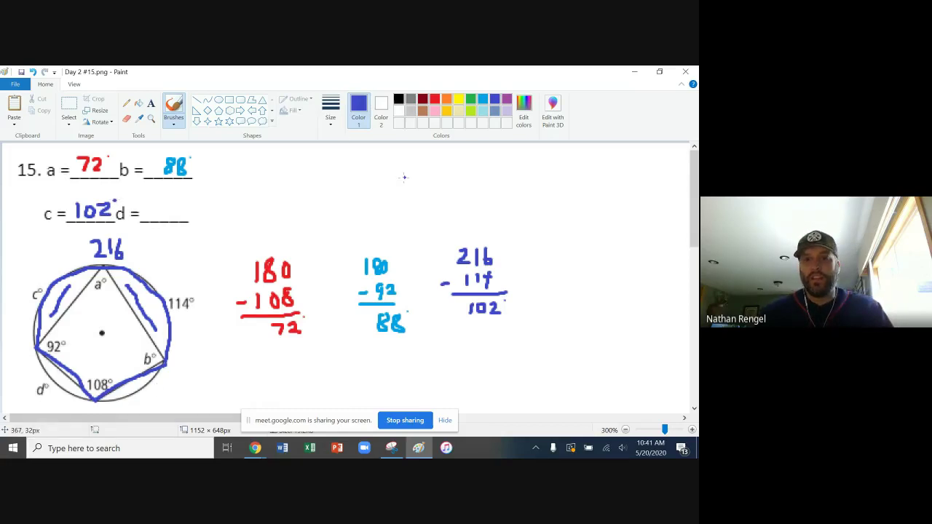
pyautogui.click(483, 99)
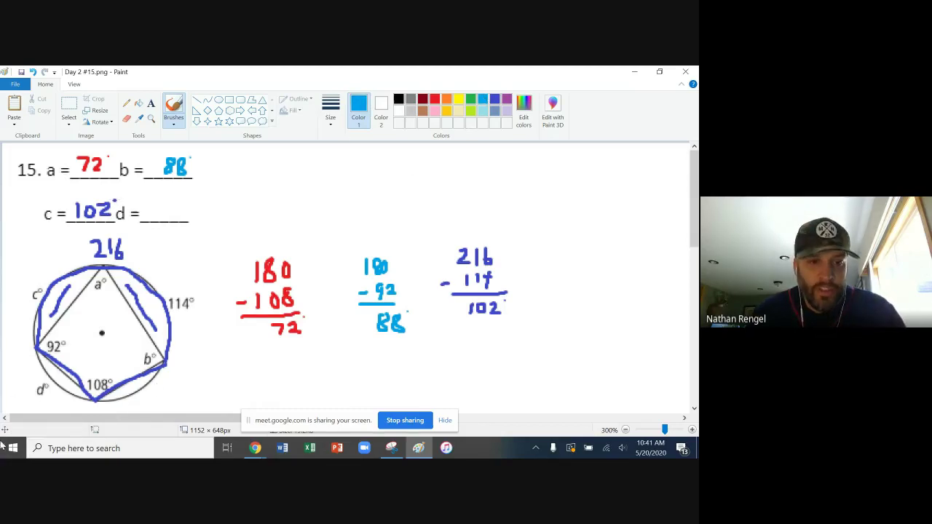
pyautogui.moveTo(124, 357)
pyautogui.mouseDown()
pyautogui.moveTo(132, 352)
pyautogui.moveTo(121, 371)
pyautogui.moveTo(130, 353)
pyautogui.moveTo(141, 354)
pyautogui.moveTo(136, 368)
pyautogui.moveTo(144, 348)
pyautogui.mouseUp()
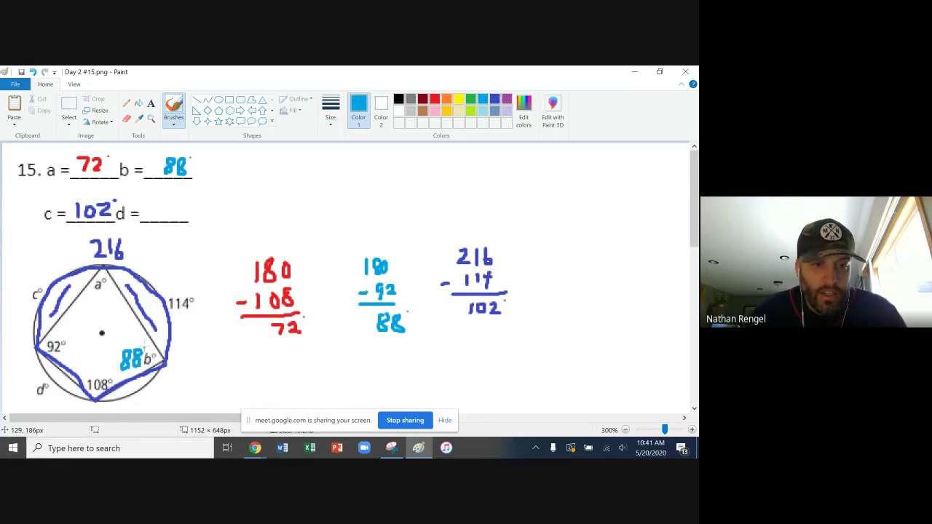
# Step: Trace in green the right-hand arcs from b toward 108° and toward 114°
pyautogui.click(471, 99)
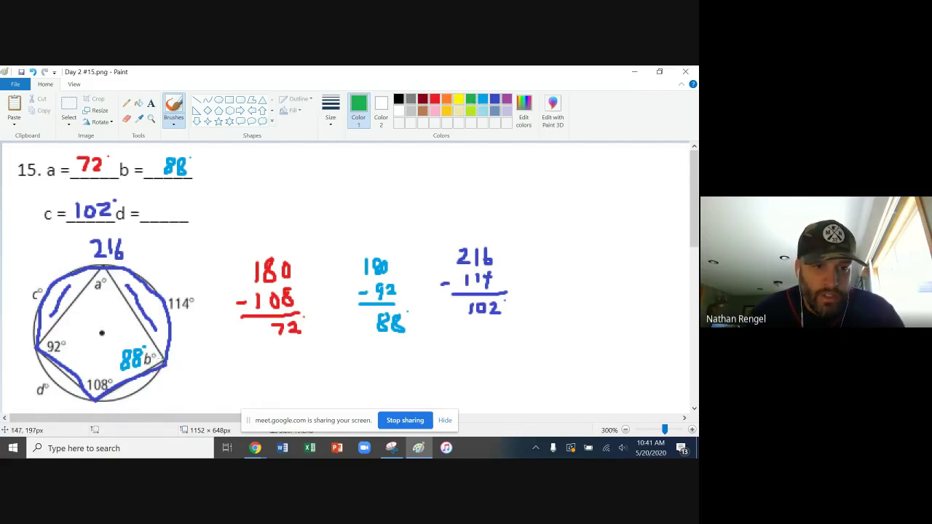
pyautogui.moveTo(165, 357); pyautogui.dragTo(99, 399)
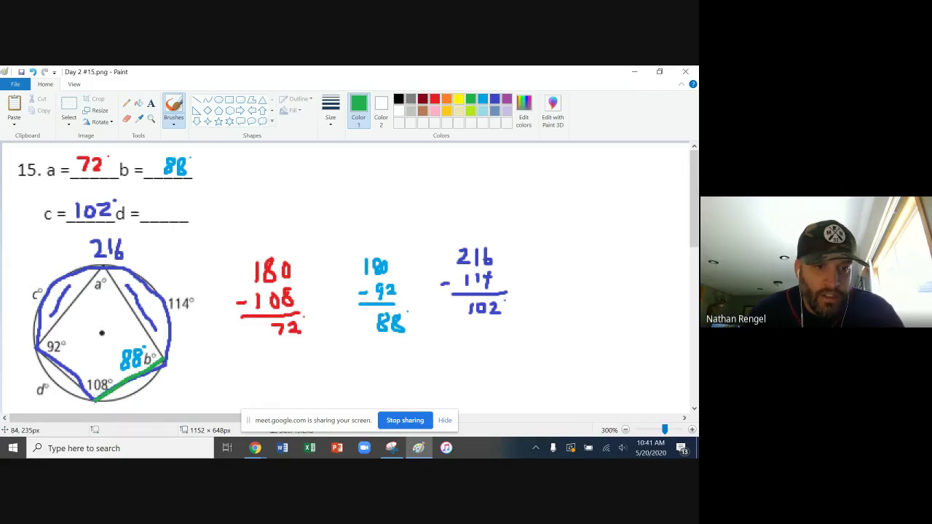
pyautogui.moveTo(167, 358); pyautogui.dragTo(105, 266)
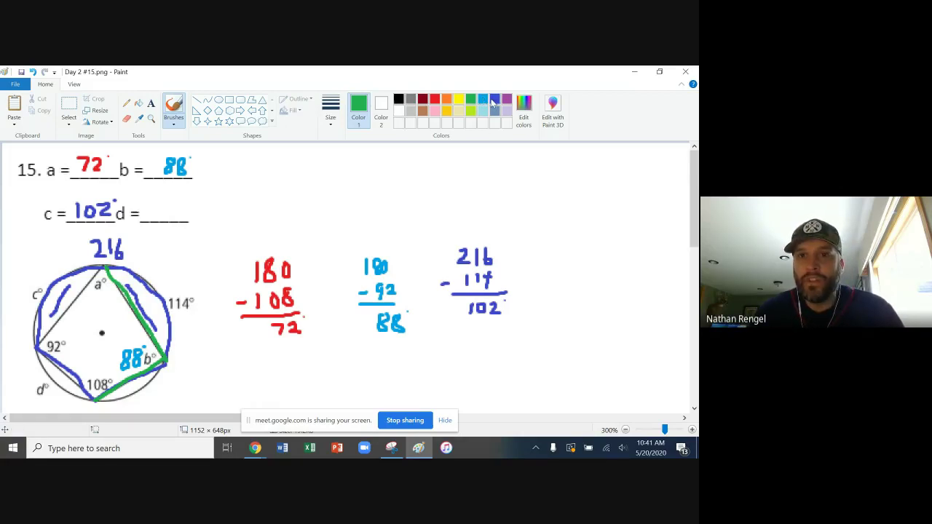
# Step: Write 102 in dark blue beside label c
pyautogui.click(494, 100)
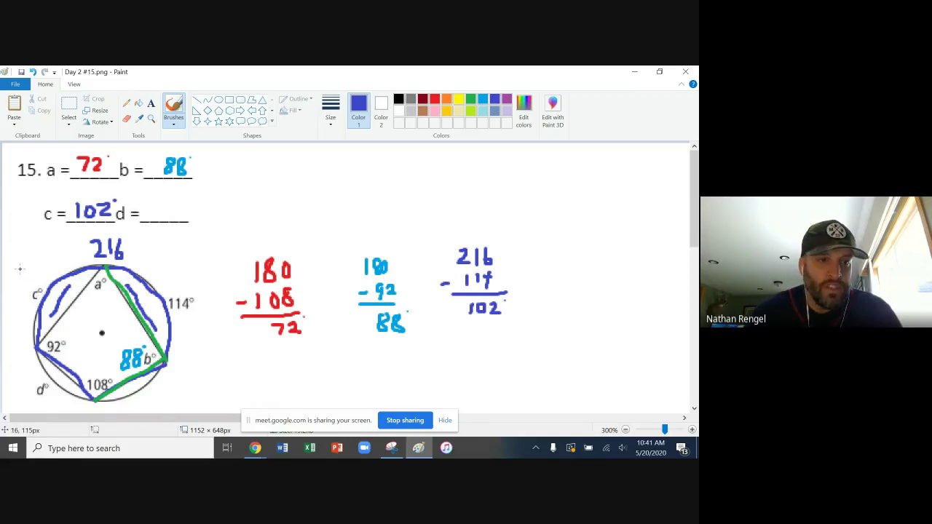
pyautogui.moveTo(21, 268); pyautogui.dragTo(22, 282)
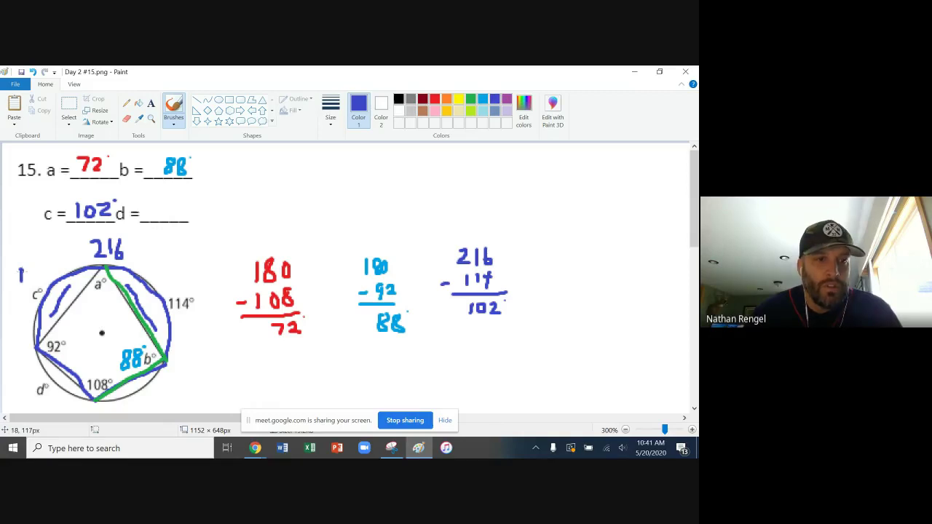
pyautogui.moveTo(20, 271); pyautogui.dragTo(34, 278)
pyautogui.moveTo(35, 272)
pyautogui.mouseDown()
pyautogui.moveTo(43, 262)
pyautogui.moveTo(36, 281)
pyautogui.moveTo(50, 279)
pyautogui.mouseUp()
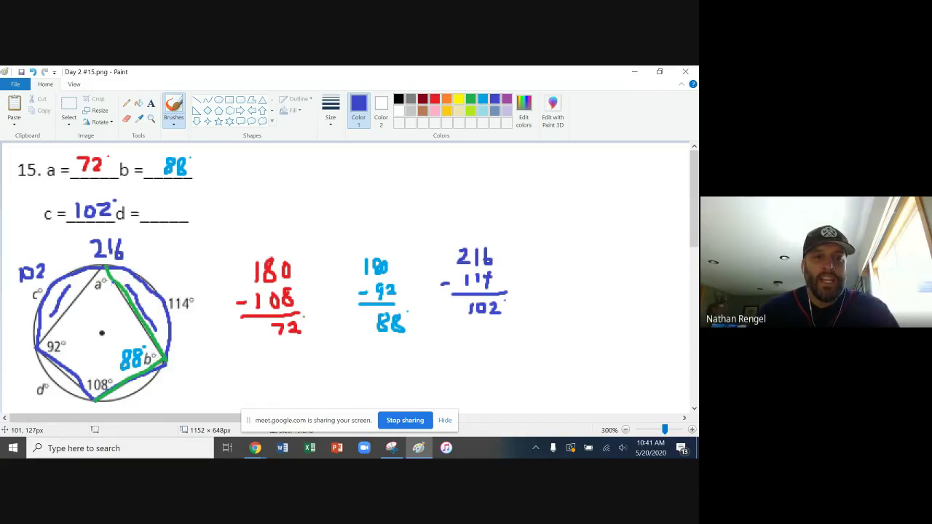
pyautogui.click(470, 99)
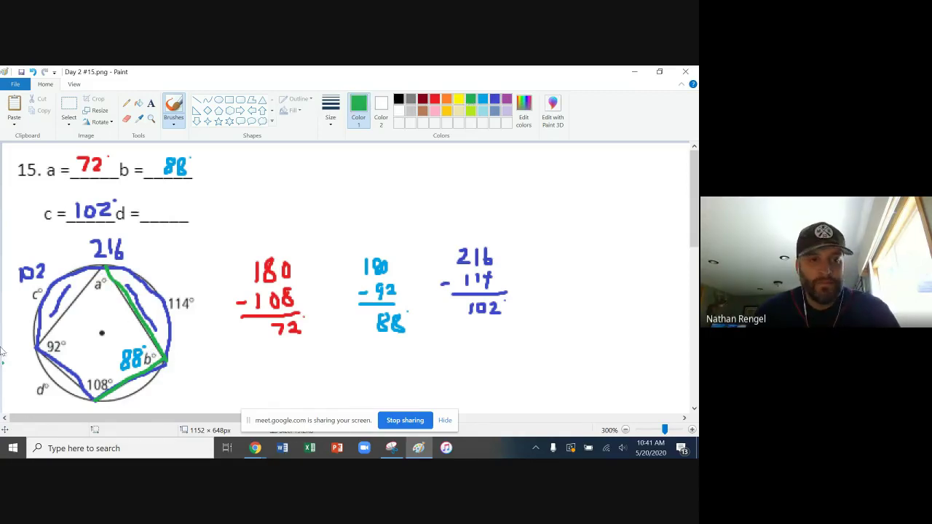
# Step: Trace the left arc in green labelled 176, work out 176 − 102 = 74, and fill d with 74
pyautogui.moveTo(104, 268)
pyautogui.mouseDown()
pyautogui.moveTo(63, 278)
pyautogui.moveTo(33, 326)
pyautogui.moveTo(41, 373)
pyautogui.moveTo(58, 391)
pyautogui.moveTo(92, 402)
pyautogui.mouseUp()
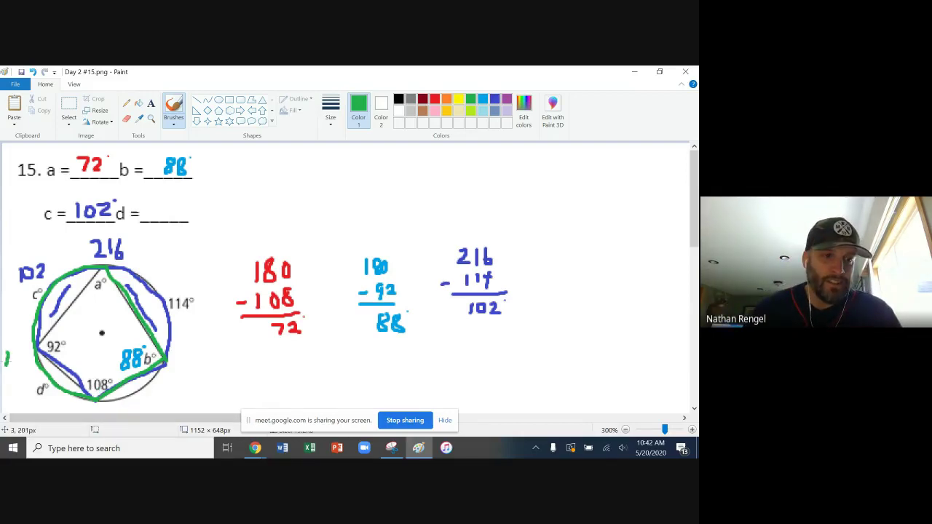
pyautogui.moveTo(11, 349); pyautogui.dragTo(26, 372)
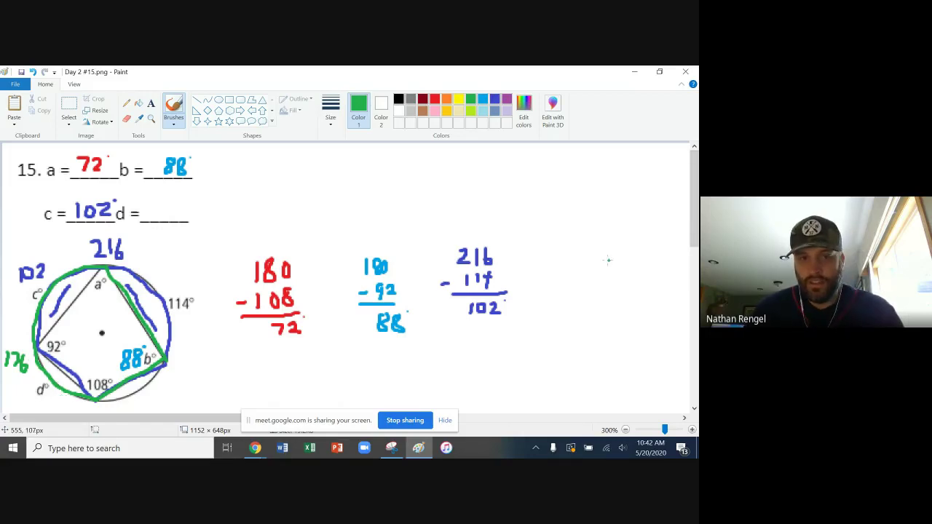
pyautogui.moveTo(587, 247); pyautogui.dragTo(601, 259)
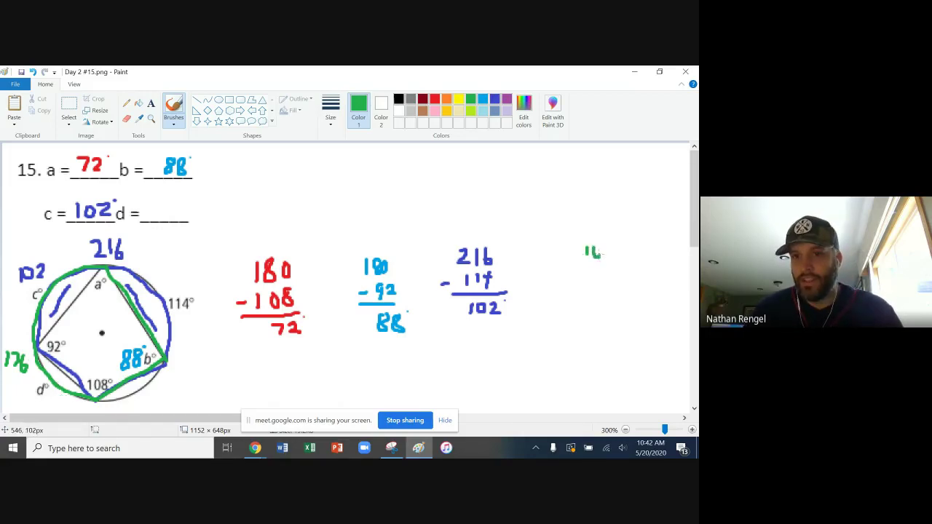
pyautogui.click(32, 72)
pyautogui.click(32, 72)
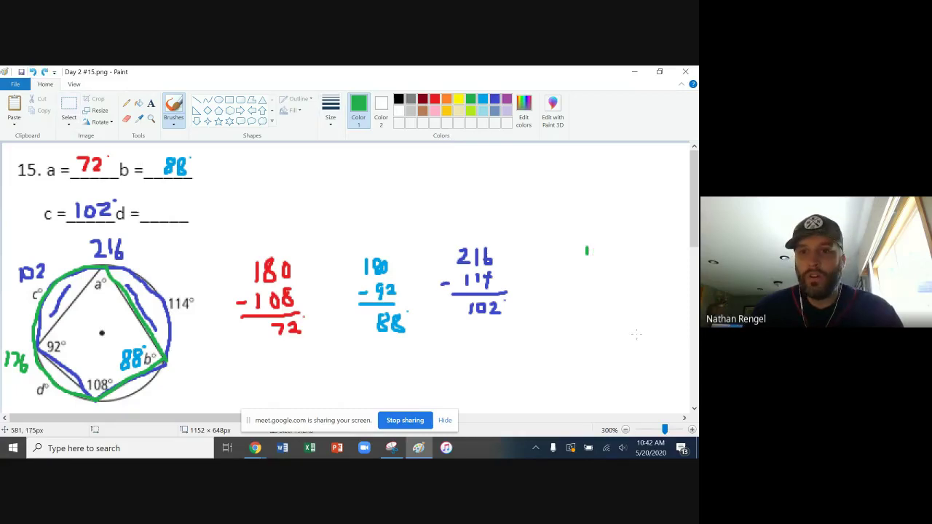
pyautogui.moveTo(591, 246)
pyautogui.mouseDown()
pyautogui.moveTo(600, 261)
pyautogui.moveTo(609, 248)
pyautogui.moveTo(615, 255)
pyautogui.mouseUp()
pyautogui.moveTo(576, 277)
pyautogui.mouseDown()
pyautogui.moveTo(604, 275)
pyautogui.moveTo(638, 289)
pyautogui.moveTo(614, 300)
pyautogui.moveTo(609, 313)
pyautogui.moveTo(627, 304)
pyautogui.moveTo(622, 316)
pyautogui.mouseUp()
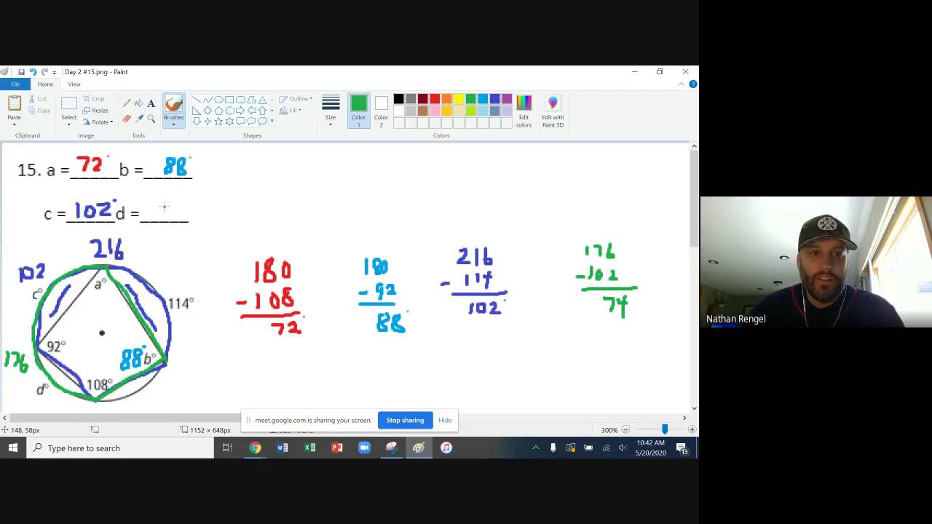
pyautogui.moveTo(162, 205)
pyautogui.mouseDown()
pyautogui.moveTo(176, 204)
pyautogui.moveTo(168, 219)
pyautogui.moveTo(191, 216)
pyautogui.moveTo(207, 198)
pyautogui.mouseUp()
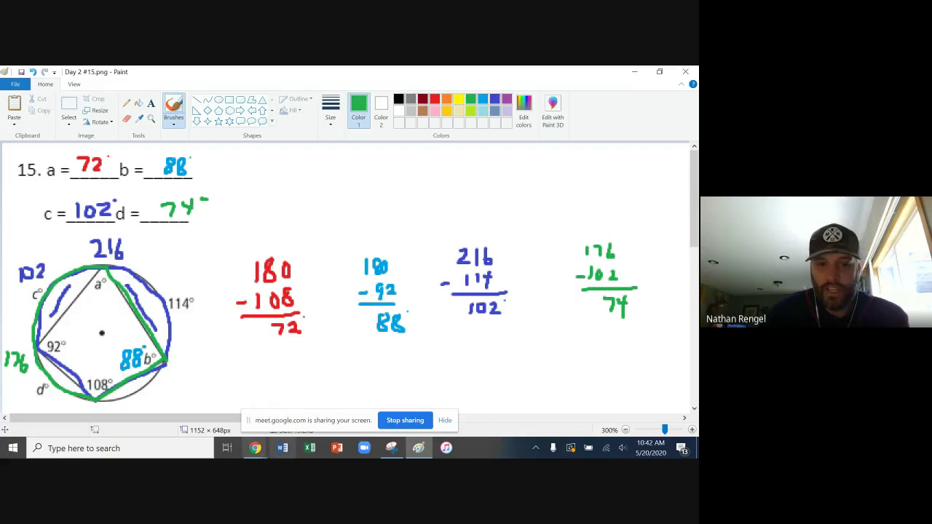
# Step: Bring the Google Meet presenting window forward from Chrome and open its More options menu
pyautogui.click(255, 448)
pyautogui.click(222, 397)
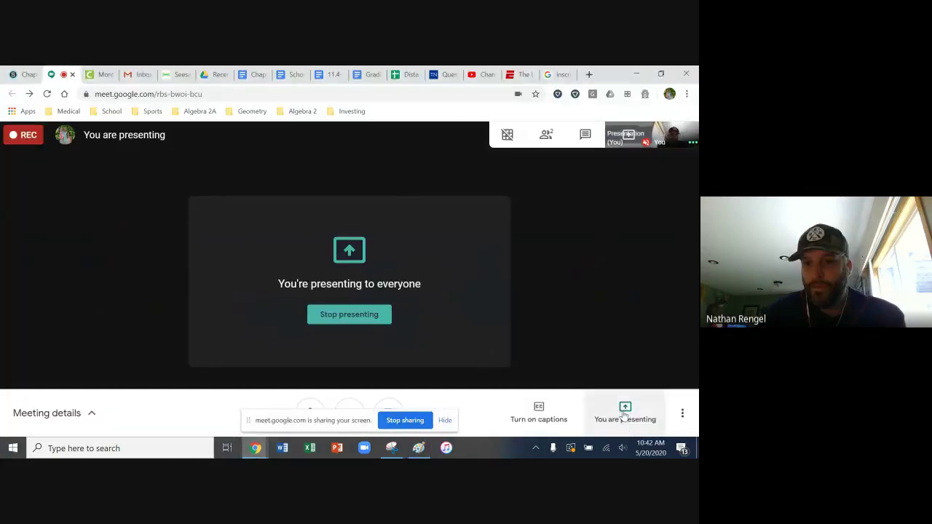
pyautogui.click(682, 414)
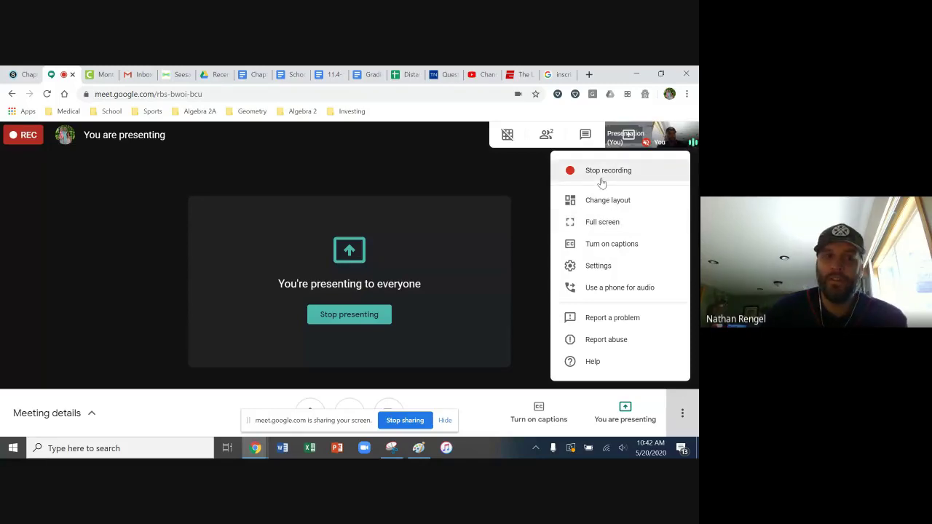